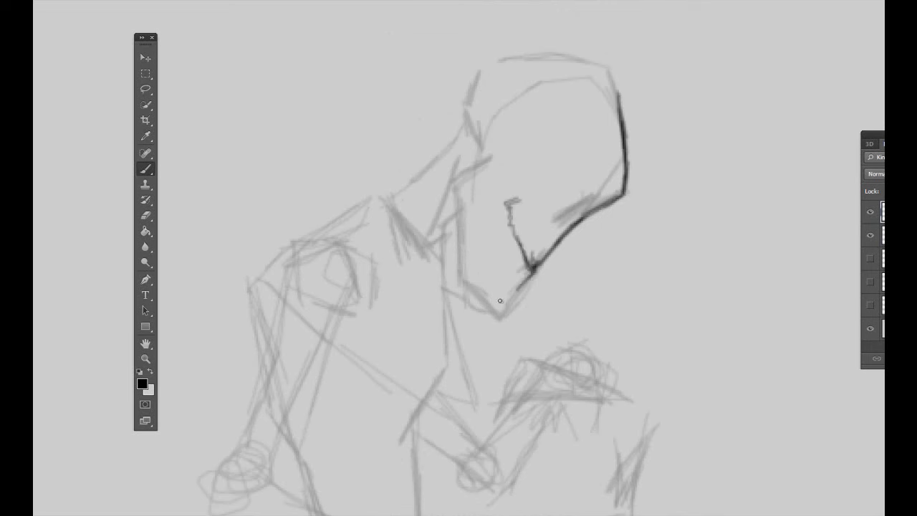
- Trace the creature's open mouth, jaw, skull and neck in dark lines over the rough sketch
drag(497, 201, 514, 290)
mouse_move(469, 181)
mouse_down()
mouse_move(458, 273)
mouse_move(514, 292)
mouse_move(484, 315)
mouse_up()
mouse_move(521, 252)
mouse_down()
mouse_move(547, 222)
mouse_move(591, 195)
mouse_move(543, 236)
mouse_up()
mouse_move(606, 79)
mouse_down()
mouse_move(563, 39)
mouse_move(478, 68)
mouse_move(458, 134)
mouse_move(387, 192)
mouse_up()
drag(466, 140, 431, 252)
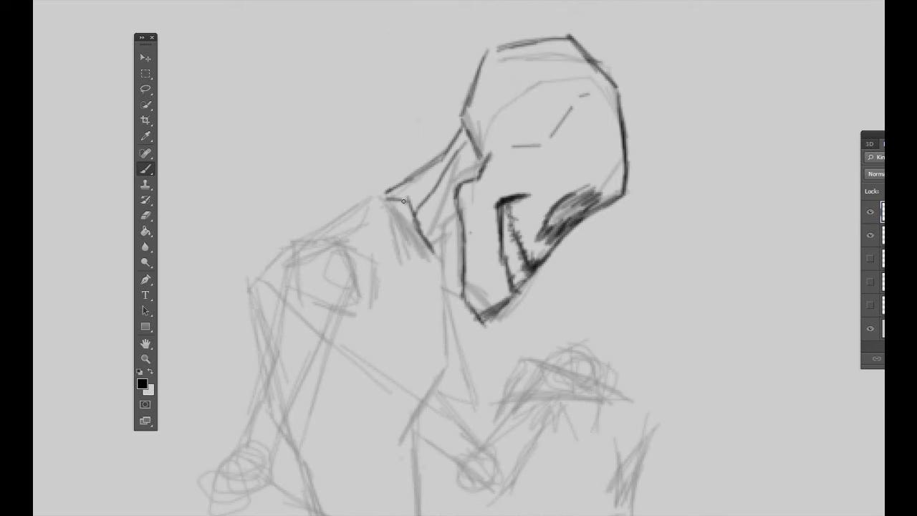
- Outline the collarbone, shoulder, upper back and upper arm over the rough sketch
drag(409, 203, 377, 191)
drag(367, 192, 428, 156)
mouse_move(421, 203)
mouse_down()
mouse_move(434, 250)
mouse_move(405, 262)
mouse_up()
mouse_move(390, 219)
mouse_down()
mouse_move(411, 254)
mouse_move(399, 156)
mouse_up()
drag(446, 149, 341, 333)
drag(377, 178, 349, 193)
drag(355, 150, 315, 319)
drag(426, 58, 371, 107)
drag(405, 76, 328, 143)
- Draw the torso contour, the elbow and the raised clawed hands with their long fingers
drag(335, 139, 324, 235)
drag(355, 301, 389, 362)
drag(383, 300, 437, 335)
drag(440, 335, 487, 292)
drag(467, 119, 501, 215)
drag(433, 194, 450, 290)
mouse_move(462, 183)
mouse_down()
mouse_move(487, 248)
mouse_move(470, 276)
mouse_up()
drag(416, 243, 431, 304)
drag(484, 232, 462, 204)
mouse_move(507, 81)
mouse_down()
mouse_move(496, 42)
mouse_move(500, 63)
mouse_up()
mouse_move(494, 79)
mouse_down()
mouse_move(503, 195)
mouse_move(537, 37)
mouse_up()
drag(501, 83, 493, 171)
- Outline the near forearm, the waist and the folded legs of the kneeling figure
mouse_move(331, 100)
mouse_down()
mouse_move(290, 188)
mouse_move(304, 151)
mouse_up()
drag(315, 159, 357, 179)
drag(339, 147, 440, 198)
drag(382, 172, 586, 235)
mouse_move(298, 193)
mouse_down()
mouse_move(584, 257)
mouse_move(526, 236)
mouse_up()
drag(404, 184, 494, 206)
drag(571, 229, 493, 208)
mouse_move(410, 219)
mouse_down()
mouse_move(378, 322)
mouse_move(465, 394)
mouse_up()
drag(534, 251, 523, 290)
drag(573, 286, 358, 251)
mouse_move(257, 251)
mouse_down()
mouse_move(345, 269)
mouse_move(561, 336)
mouse_move(382, 293)
mouse_move(530, 304)
mouse_up()
drag(503, 284, 527, 294)
drag(423, 272, 491, 282)
mouse_move(317, 245)
mouse_down()
mouse_move(454, 253)
mouse_move(524, 283)
mouse_up()
drag(492, 258, 406, 272)
key(ctrl+z)
mouse_move(444, 299)
mouse_down()
mouse_move(515, 279)
mouse_move(362, 286)
mouse_up()
key(ctrl+z)
- Block in soft grey shading on the head, torso and thigh
drag(315, 244, 331, 277)
mouse_move(252, 361)
mouse_down()
mouse_move(175, 347)
mouse_move(552, 383)
mouse_up()
drag(389, 219, 471, 282)
drag(540, 324, 502, 199)
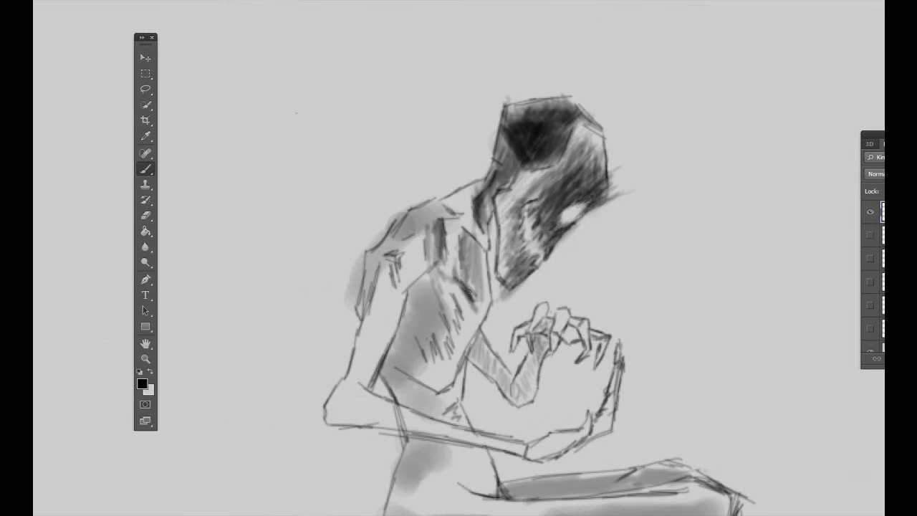
- Darken the ribcage and abdomen with directional strokes that define the ribs
mouse_move(462, 286)
mouse_down()
mouse_move(418, 291)
mouse_move(434, 355)
mouse_up()
mouse_move(466, 243)
mouse_down()
mouse_move(478, 312)
mouse_move(483, 295)
mouse_up()
scroll(426, 258, down, 3)
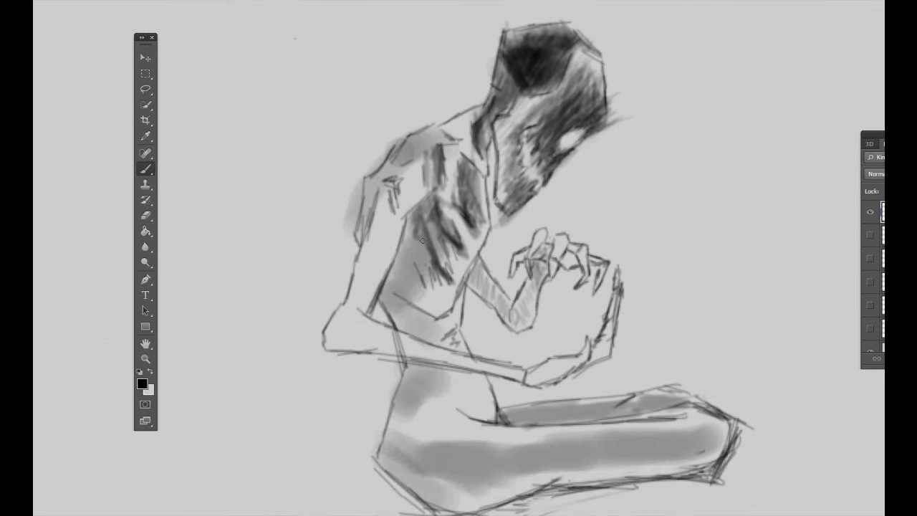
mouse_move(418, 269)
mouse_down()
mouse_move(434, 299)
mouse_move(403, 308)
mouse_move(388, 333)
mouse_up()
drag(443, 315, 409, 343)
right_click(391, 213)
drag(419, 211, 392, 293)
mouse_move(441, 195)
mouse_down()
mouse_move(394, 283)
mouse_move(390, 336)
mouse_up()
- Shade the shoulder and the base of the neck, alternating between brush and eraser to model the form
right_click(398, 146)
click(453, 124)
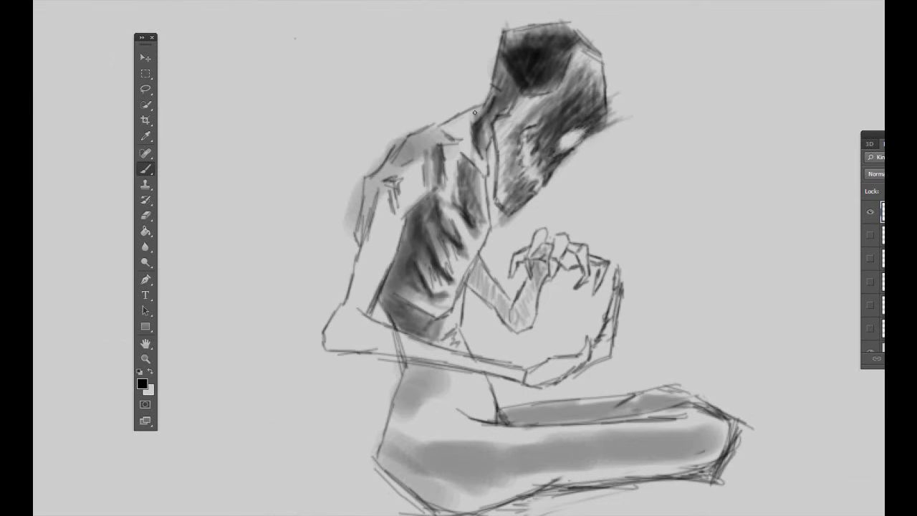
mouse_move(430, 157)
mouse_down()
mouse_move(419, 192)
mouse_move(379, 209)
mouse_move(412, 190)
mouse_move(391, 200)
mouse_move(381, 151)
mouse_up()
right_click(401, 179)
click(401, 179)
key(e)
right_click(394, 179)
click(418, 187)
key(b)
right_click(394, 174)
click(376, 215)
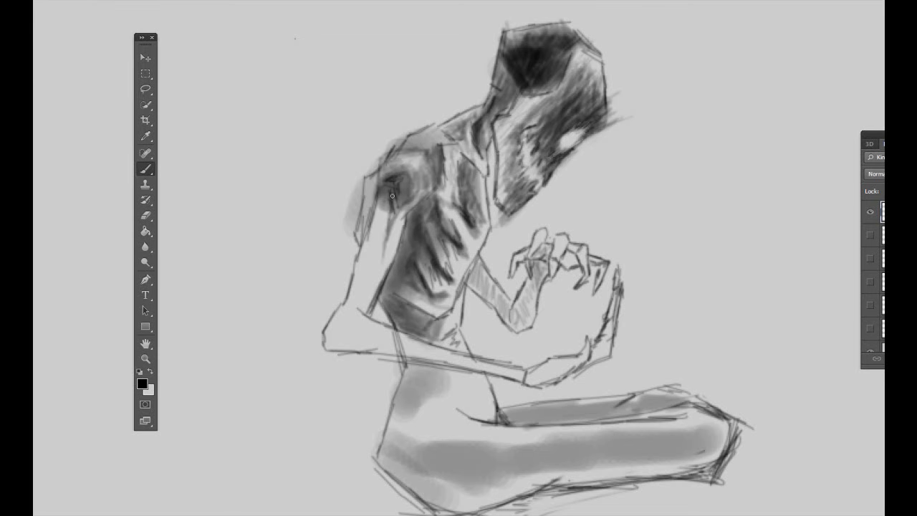
- Shade the near upper arm from the shoulder down to the elbow with streaky muscle strokes
drag(383, 240, 368, 251)
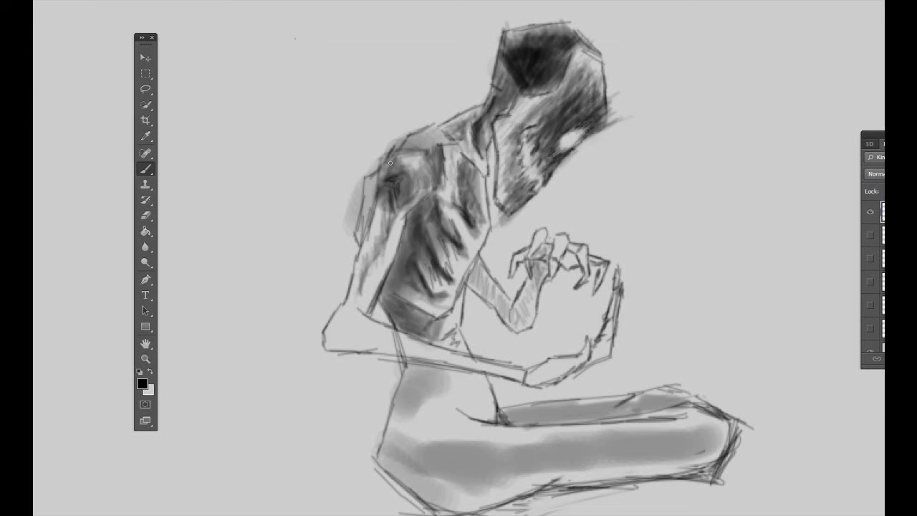
key(w)
key(e)
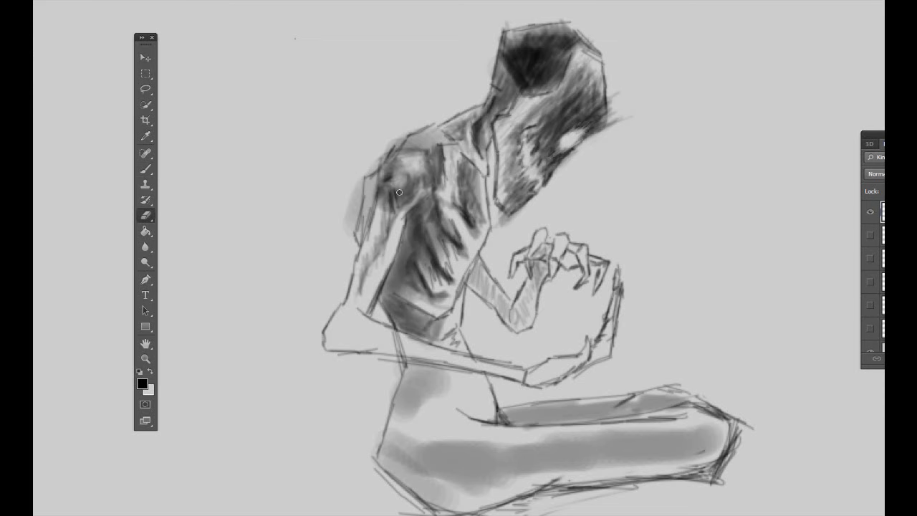
key(b)
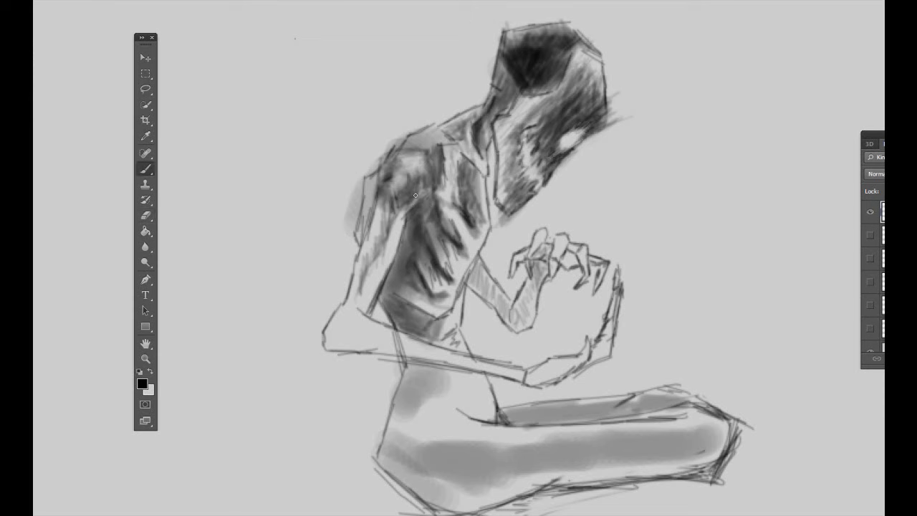
right_click(205, 32)
drag(380, 222, 355, 305)
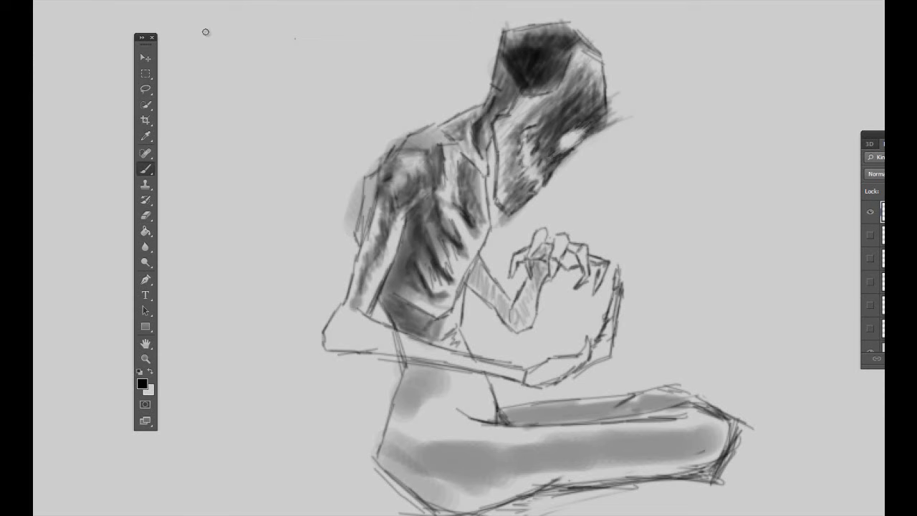
- Shade the near forearm and redraw clean contours on the face, claws and back of the arm over the faded sketch
mouse_move(354, 264)
mouse_down()
mouse_move(379, 215)
mouse_move(361, 227)
mouse_move(337, 336)
mouse_move(523, 372)
mouse_move(516, 362)
mouse_up()
scroll(519, 351, up, 3)
mouse_move(668, 159)
mouse_down()
mouse_move(624, 139)
mouse_move(620, 147)
mouse_up()
scroll(619, 147, up, 1)
drag(750, 279, 738, 394)
scroll(533, 137, down, 2)
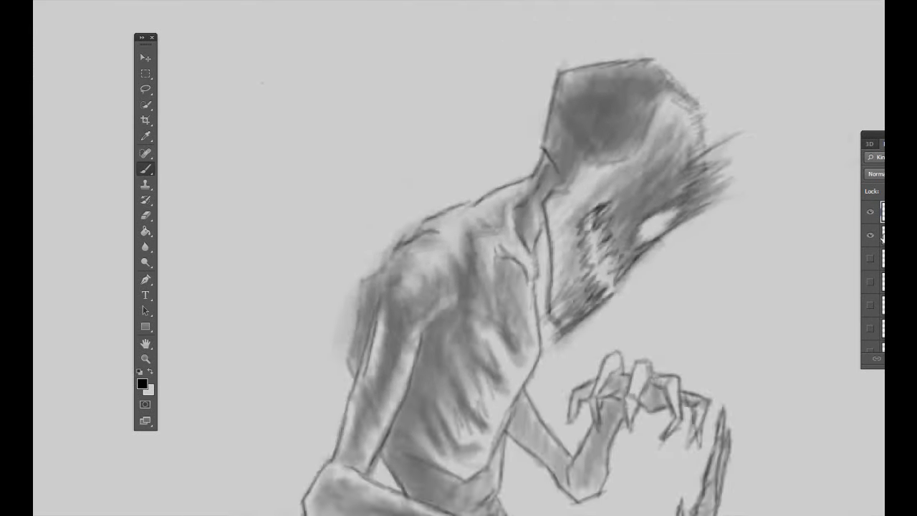
key(ctrl+plus)
scroll(301, 315, down, 3)
drag(348, 218, 322, 329)
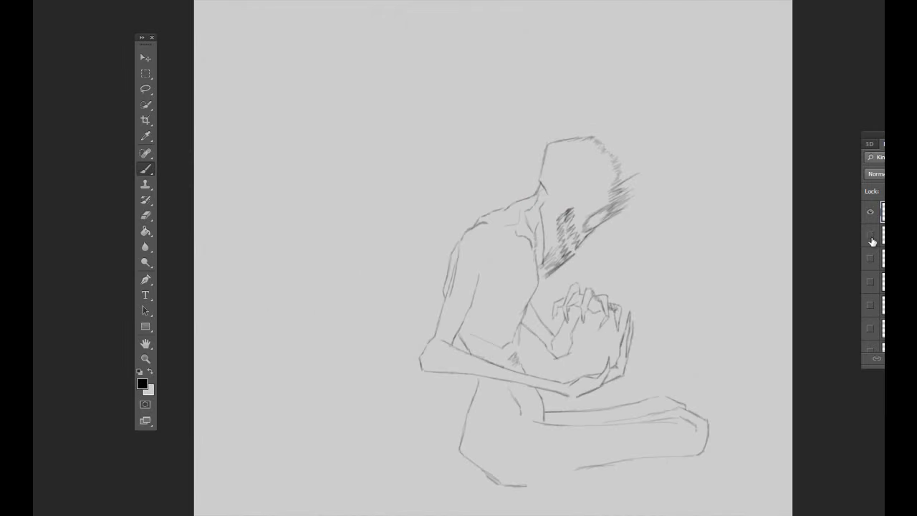
- Create a new layer and darken the side of the head with soft grey shading
key(ctrl+shift+n)
key(Return)
key(ctrl+plus)
right_click(347, 20)
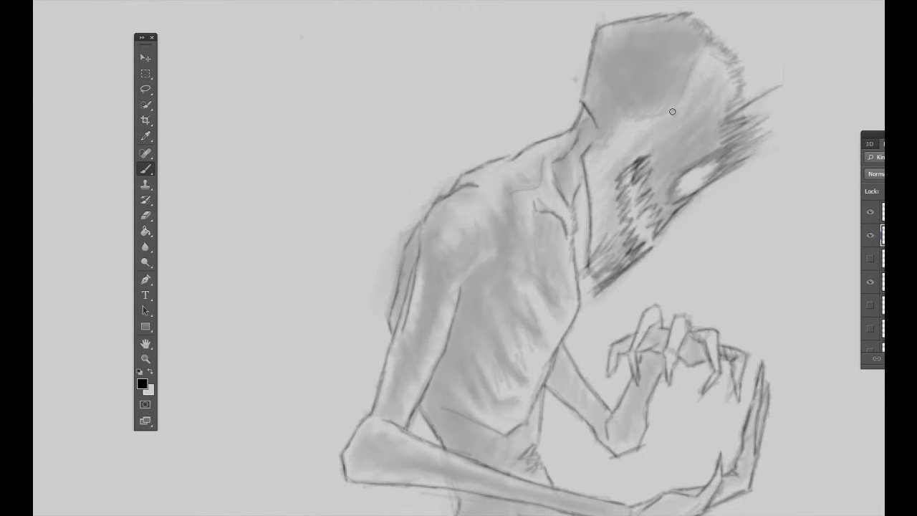
mouse_move(678, 66)
mouse_down()
mouse_move(594, 133)
mouse_move(566, 194)
mouse_move(705, 72)
mouse_move(609, 29)
mouse_move(649, 86)
mouse_move(605, 64)
mouse_move(594, 108)
mouse_move(636, 85)
mouse_up()
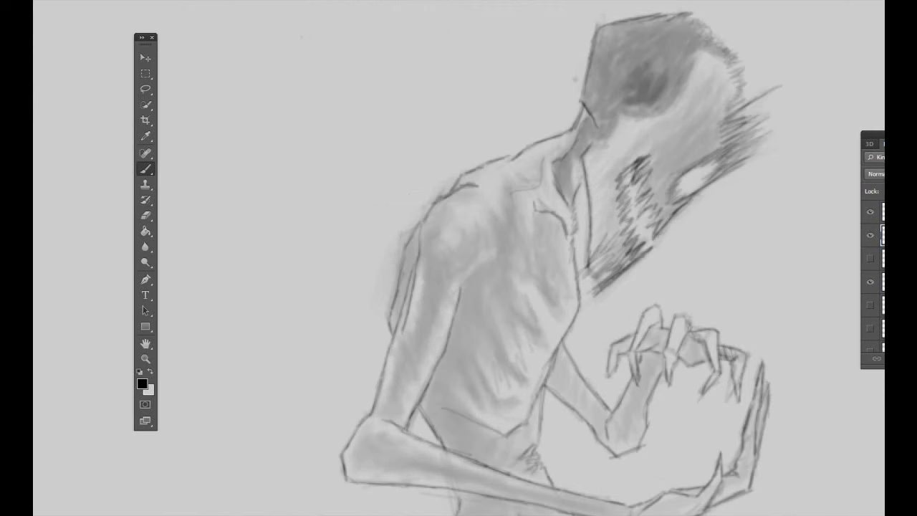
- Shade the armpit, both arms, the hands, the hip and the legs in mid grey
key(ctrl+minus)
mouse_move(497, 254)
mouse_down()
mouse_move(479, 344)
mouse_move(525, 453)
mouse_move(702, 430)
mouse_up()
key(ctrl+plus)
mouse_move(438, 269)
mouse_down()
mouse_move(403, 414)
mouse_move(434, 304)
mouse_move(484, 250)
mouse_move(483, 301)
mouse_move(430, 423)
mouse_move(495, 473)
mouse_move(444, 344)
mouse_move(420, 423)
mouse_move(334, 328)
mouse_move(587, 393)
mouse_move(723, 354)
mouse_move(714, 325)
mouse_up()
mouse_move(502, 273)
mouse_down()
mouse_move(589, 311)
mouse_move(614, 242)
mouse_move(567, 235)
mouse_move(672, 246)
mouse_up()
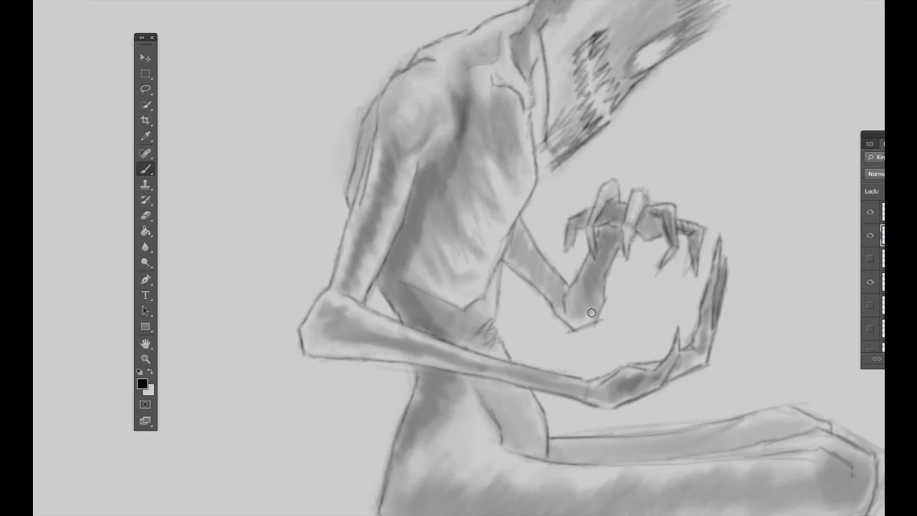
- Sample a grey from the abdomen and deepen the shading between the ribs and across the belly
alt+click(464, 282)
key(Return)
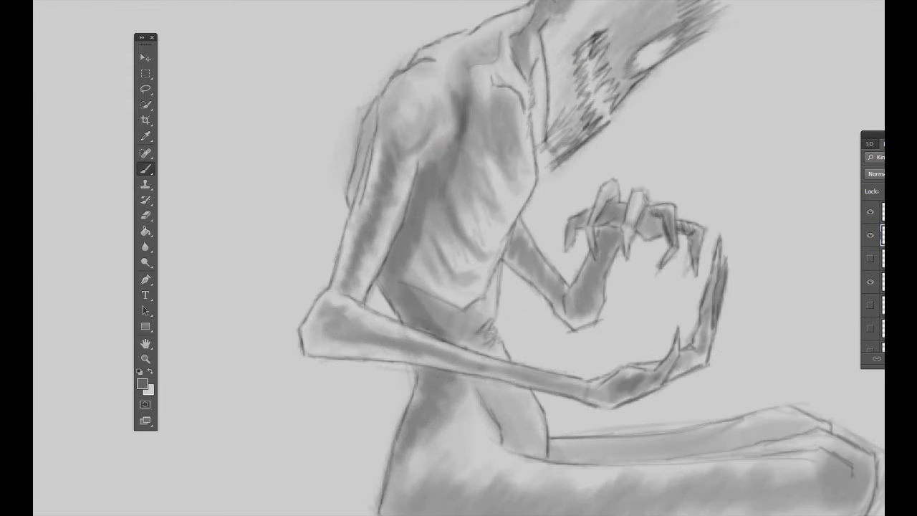
mouse_move(463, 154)
mouse_down()
mouse_move(502, 236)
mouse_move(458, 165)
mouse_move(473, 121)
mouse_move(414, 200)
mouse_up()
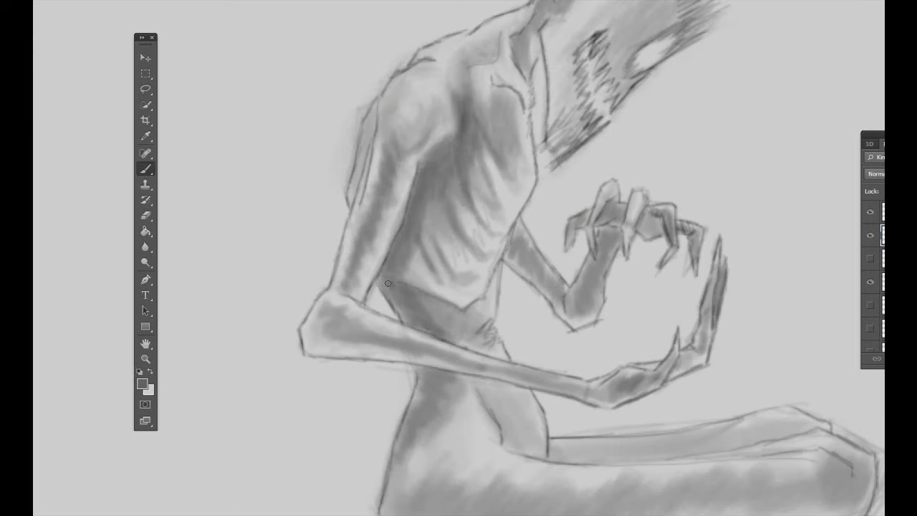
mouse_move(473, 339)
mouse_down()
mouse_move(505, 426)
mouse_move(544, 453)
mouse_up()
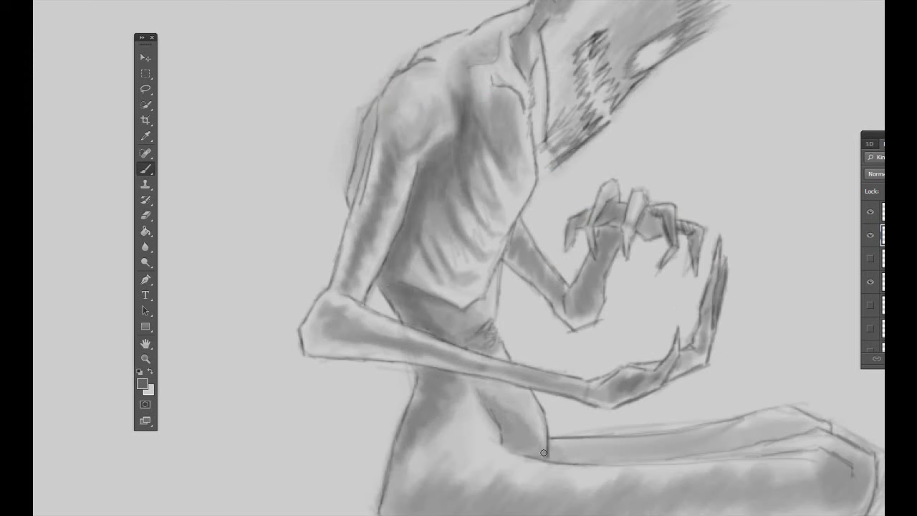
- Erase the stray shading along the edges of the far forearm and elbow
scroll(328, 375, up, 5)
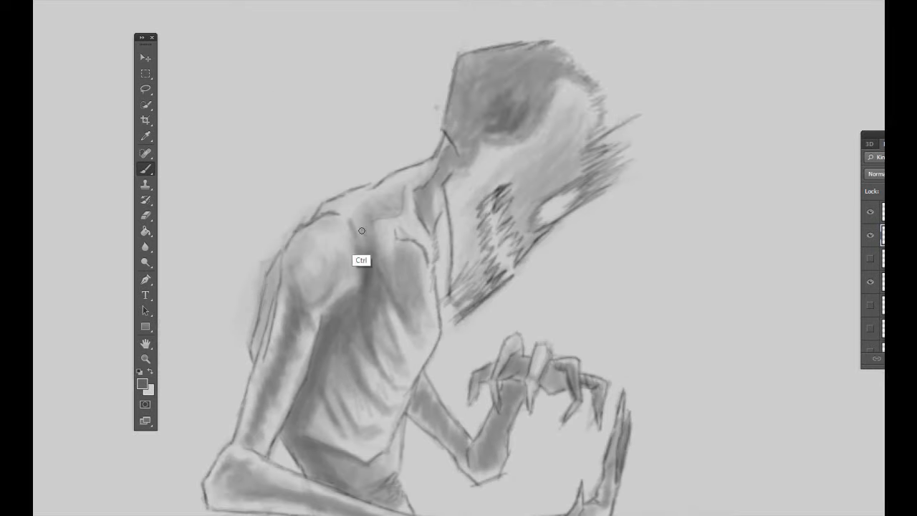
scroll(369, 220, down, 5)
key(e)
scroll(502, 311, up, 5)
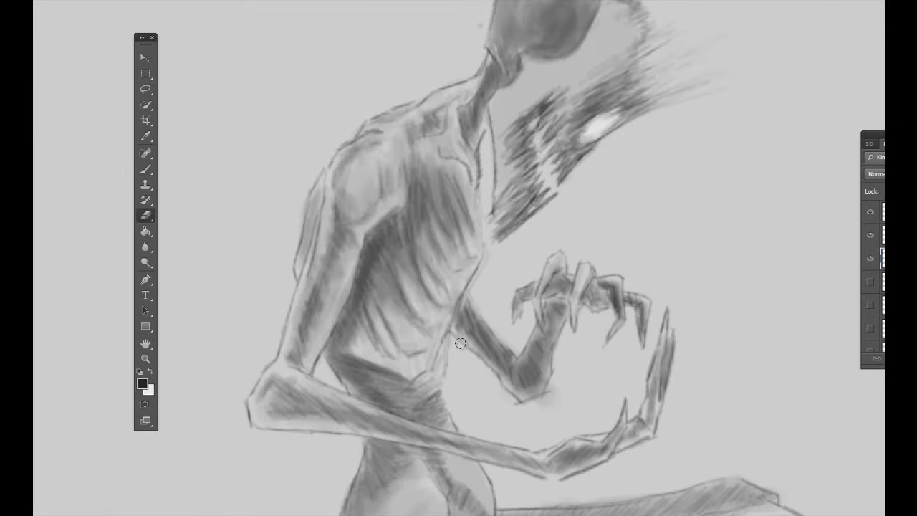
drag(479, 297, 551, 385)
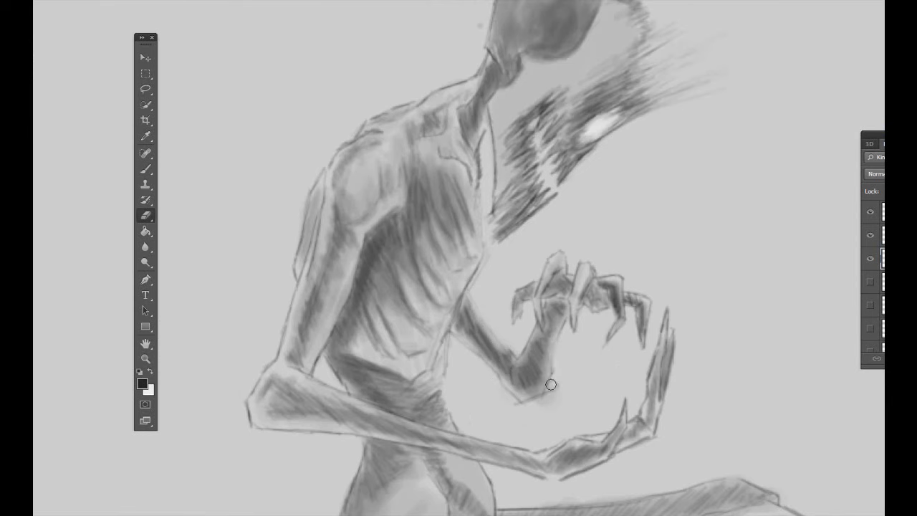
click(65, 1)
click(457, 315)
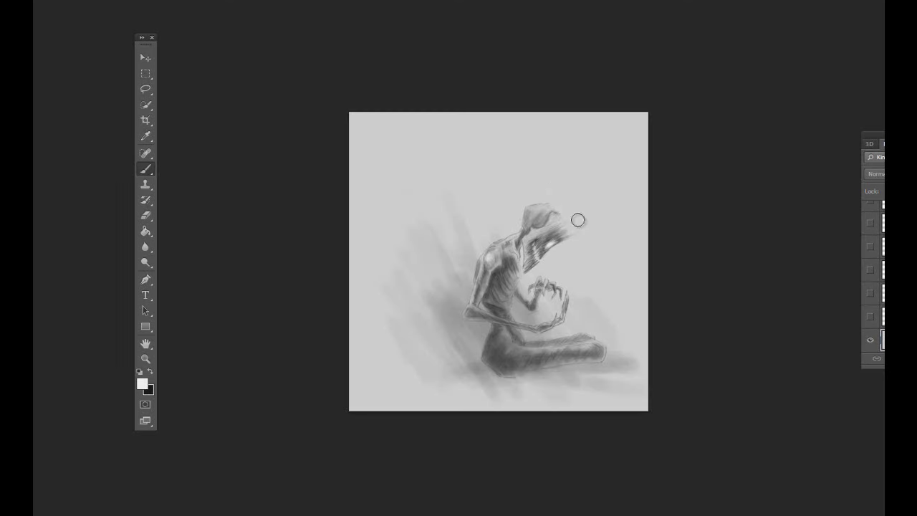
- Choose a light foreground colour and paint broad diagonal light streaks across the background around the figure
click(142, 383)
click(667, 98)
mouse_move(631, 118)
mouse_down()
mouse_move(570, 233)
mouse_move(596, 149)
mouse_up()
drag(542, 125, 451, 262)
mouse_move(516, 294)
mouse_down()
mouse_move(559, 268)
mouse_move(638, 248)
mouse_up()
drag(535, 131, 505, 154)
drag(481, 121, 444, 133)
drag(585, 215, 571, 229)
- Paint white highlights on the chest, ribs and near arm
key(ctrl+plus)
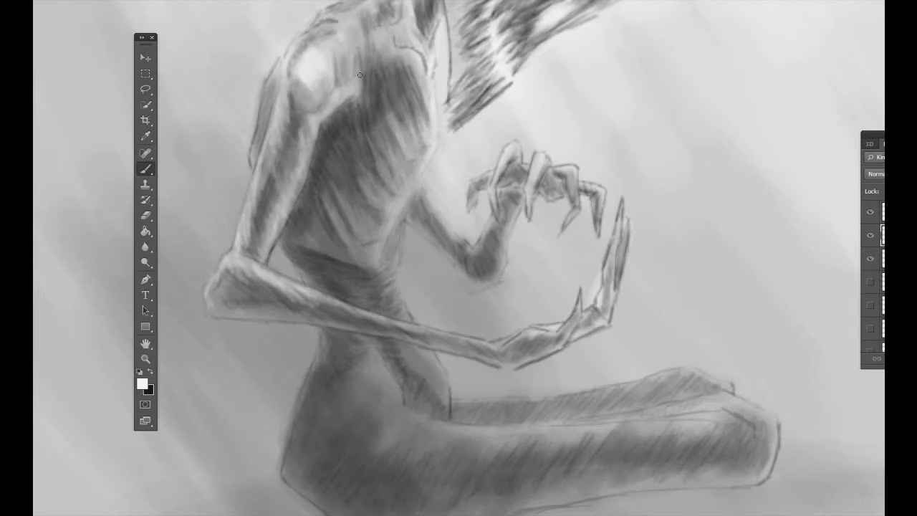
drag(360, 74, 336, 89)
scroll(385, 316, up, 3)
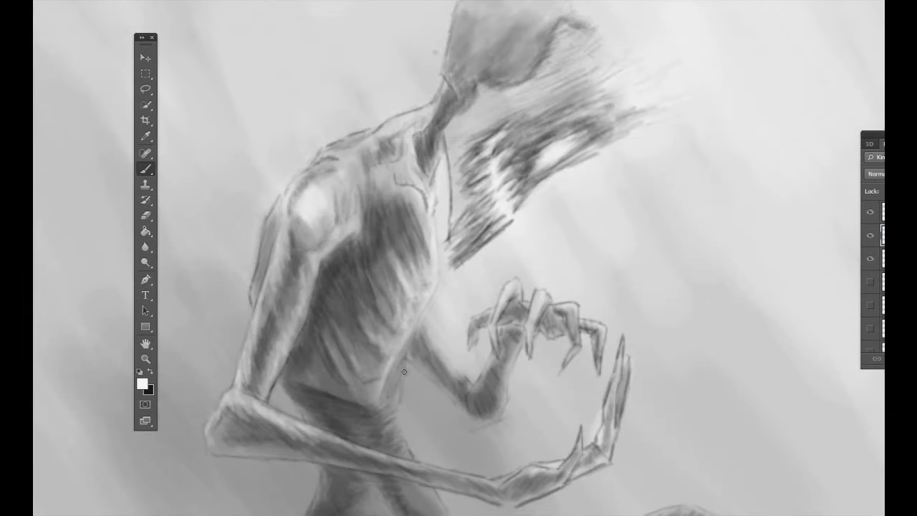
scroll(389, 354, down, 2)
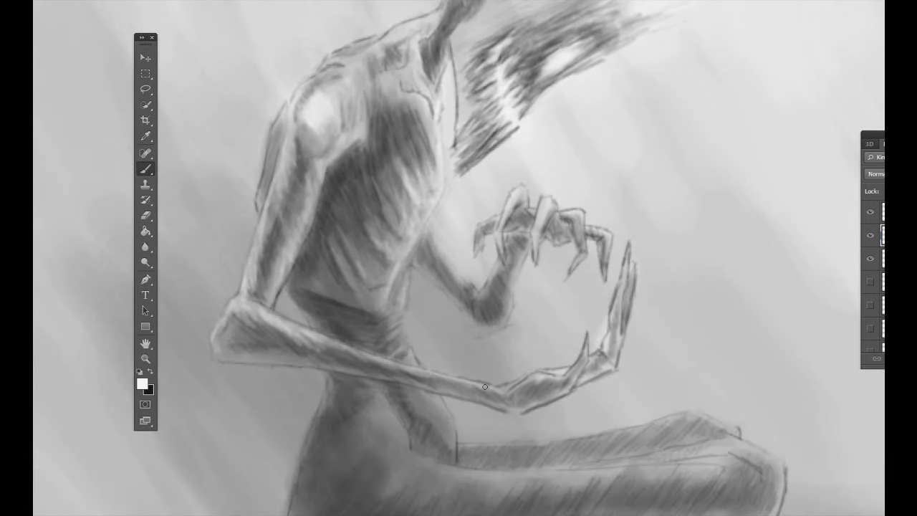
- Erase the rough edges along the near forearm and the far arm
key(ctrl+plus)
key(e)
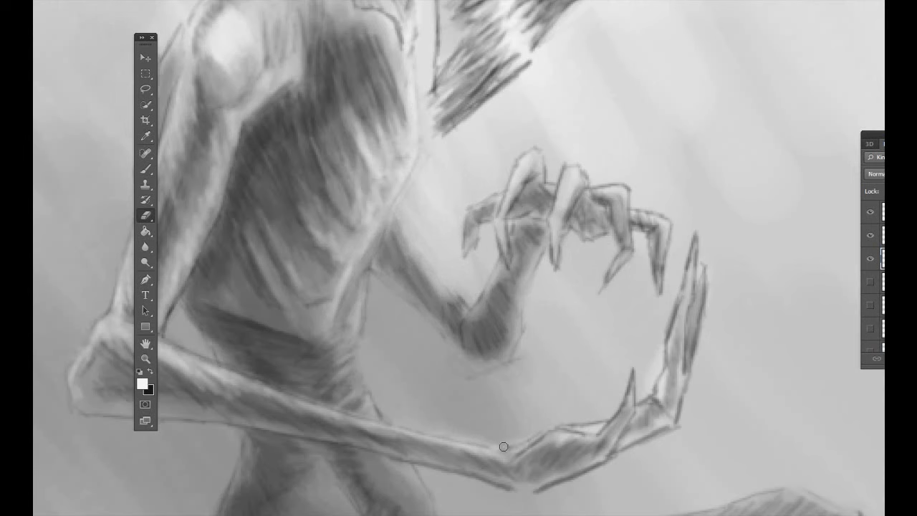
mouse_move(194, 358)
mouse_down()
mouse_move(301, 401)
mouse_move(500, 452)
mouse_up()
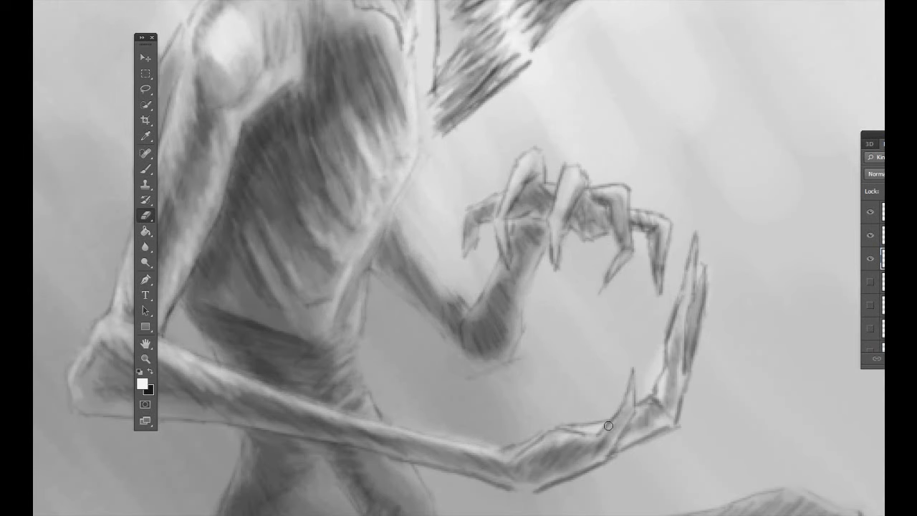
drag(483, 344, 397, 249)
- Switch back to a dark brush and reinforce the front contour of the chest and belly
key(x)
key(b)
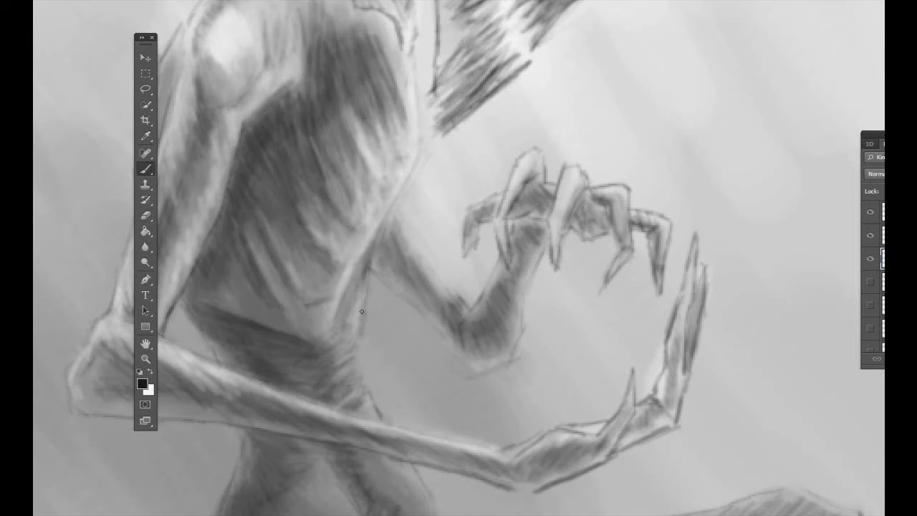
scroll(357, 270, down, 2)
scroll(448, 186, up, 1)
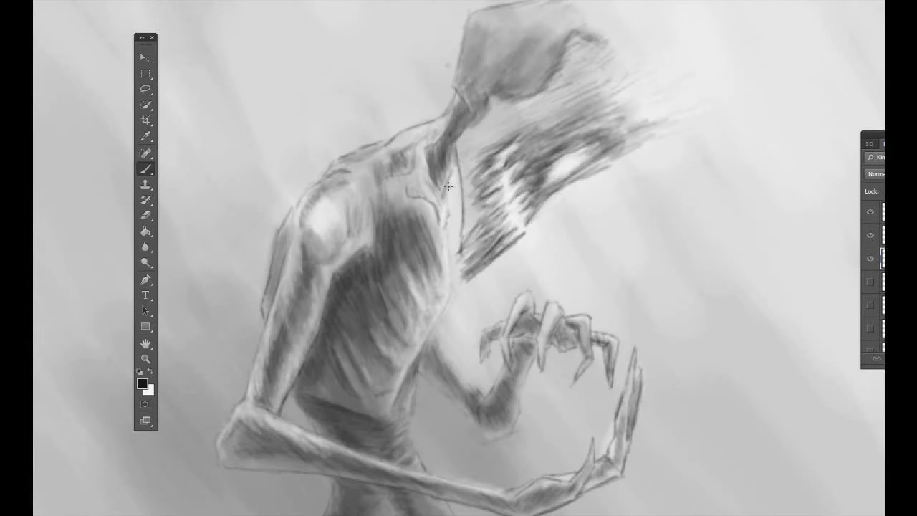
scroll(430, 143, up, 1)
scroll(467, 90, right, 1)
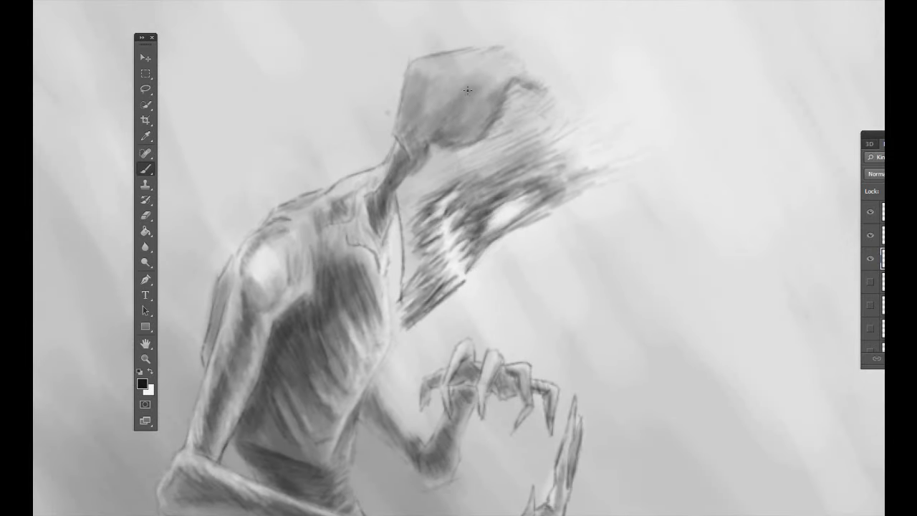
- Paint grey diagonal streaks in the background and darken the ground shadow beneath the legs
key(ctrl+0)
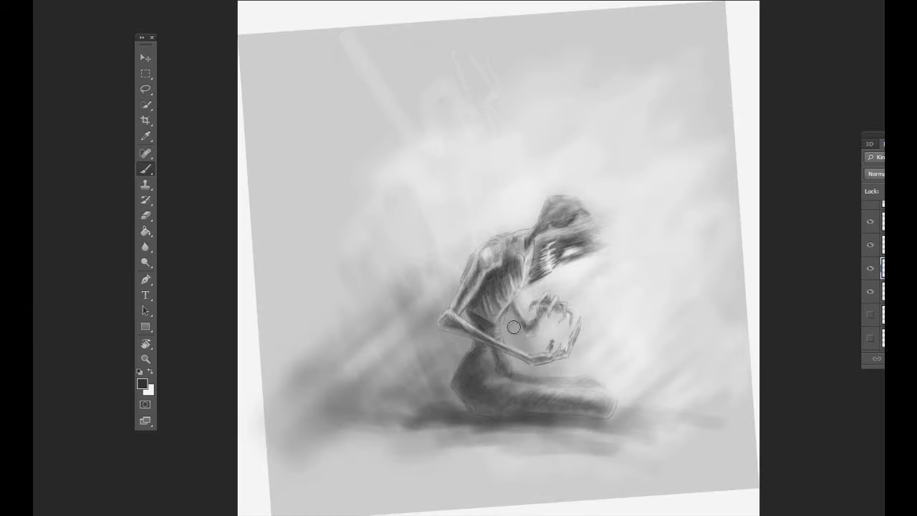
drag(336, 293, 393, 168)
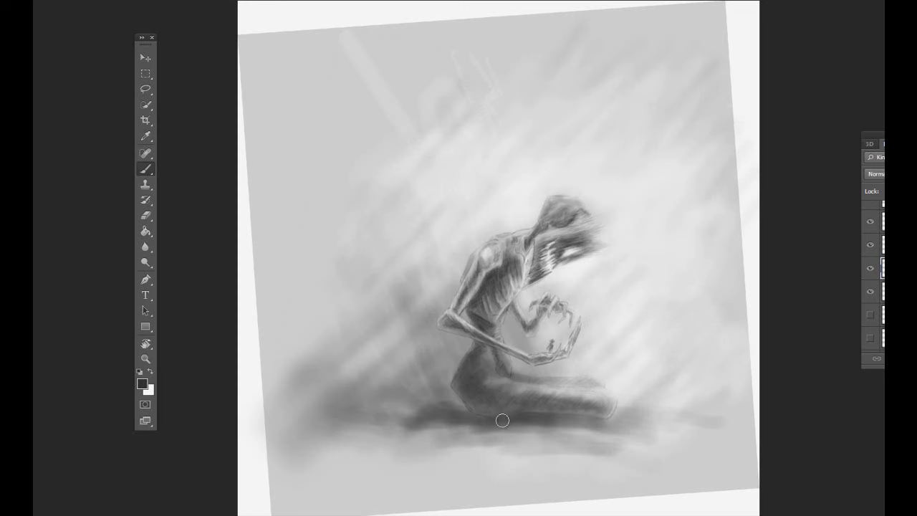
mouse_move(454, 359)
mouse_down()
mouse_move(349, 397)
mouse_move(702, 420)
mouse_move(608, 424)
mouse_up()
- Refine the dark shading along the creature's thigh and hip
key(ctrl+plus)
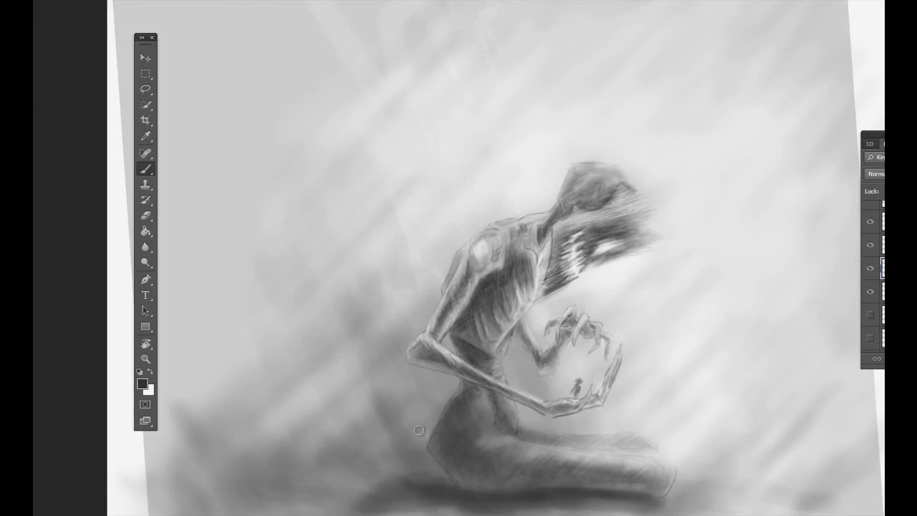
mouse_move(552, 480)
mouse_down()
mouse_move(658, 475)
mouse_move(541, 476)
mouse_up()
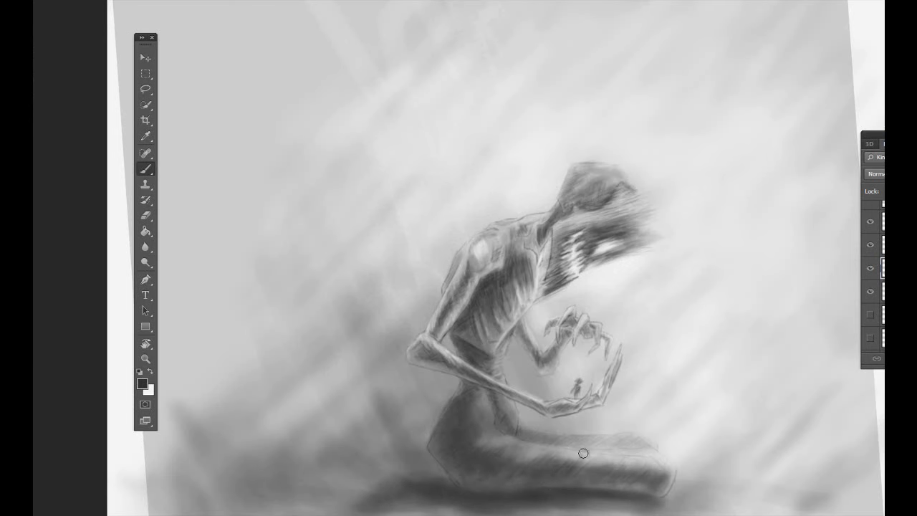
drag(439, 441, 403, 458)
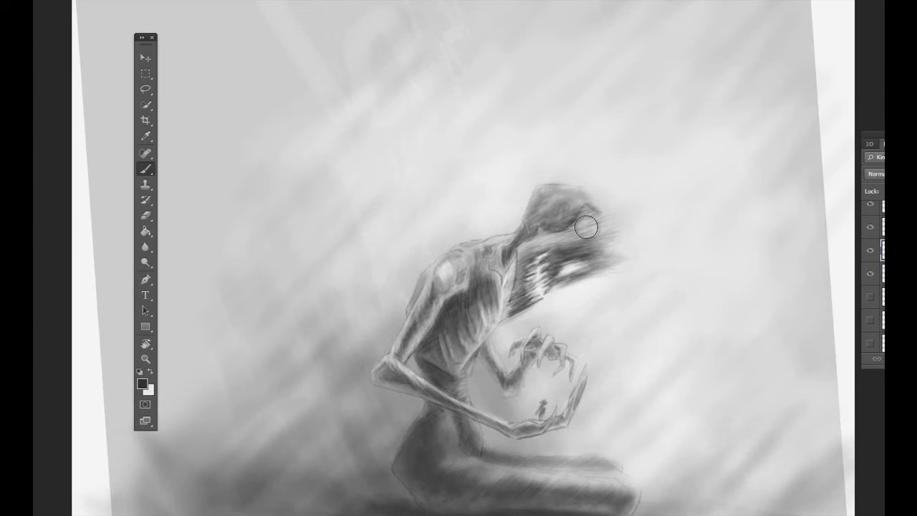
- Switch to a black brush, deepen the shading on the hip and thigh, and add dark diagonal streaks across the background
key(e)
key(Escape)
key(b)
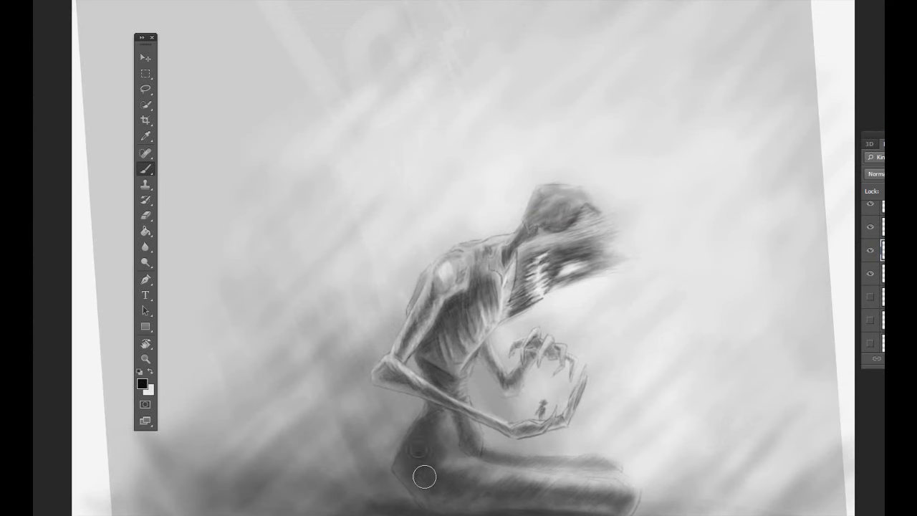
mouse_move(437, 490)
mouse_down()
mouse_move(409, 451)
mouse_move(546, 487)
mouse_up()
mouse_move(391, 513)
mouse_down()
mouse_move(643, 460)
mouse_move(647, 497)
mouse_move(334, 207)
mouse_move(780, 244)
mouse_up()
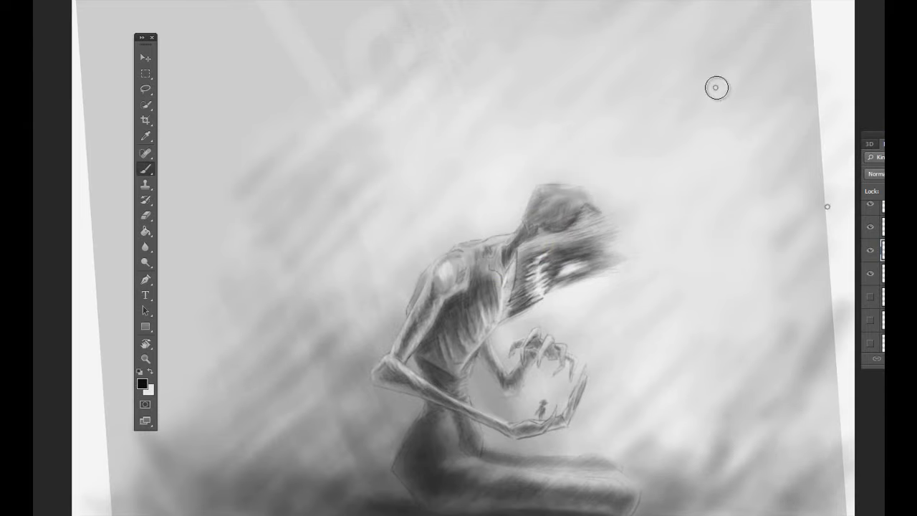
- Cover the canvas with a semi-transparent black fill and erase the dark overlay around the creature's figure
key(g)
click(779, 244)
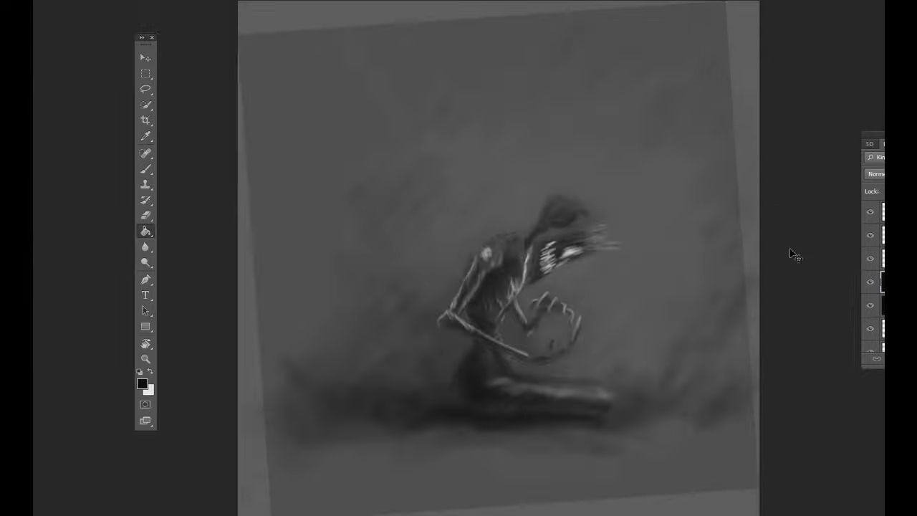
key(e)
click(54, 5)
key(Return)
mouse_move(573, 165)
mouse_down()
mouse_move(508, 287)
mouse_move(580, 437)
mouse_move(624, 104)
mouse_move(387, 402)
mouse_move(430, 237)
mouse_move(514, 259)
mouse_move(353, 316)
mouse_up()
- Apply the Add Noise filter with Gaussian distribution to the dark overlay layer
click(172, 0)
click(330, 89)
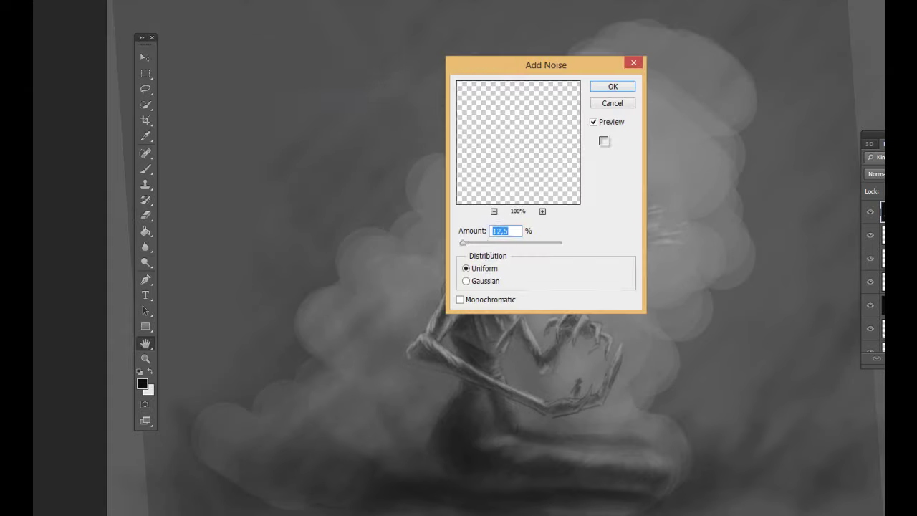
click(466, 280)
click(609, 86)
- Adjust the overlay layer with Brightness/Contrast and lower its lightness with Hue/Saturation
click(50, 0)
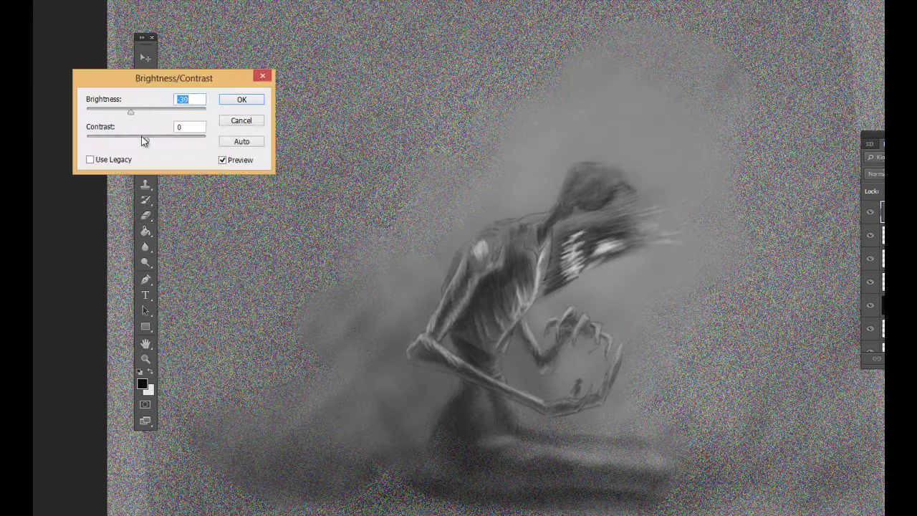
click(301, 37)
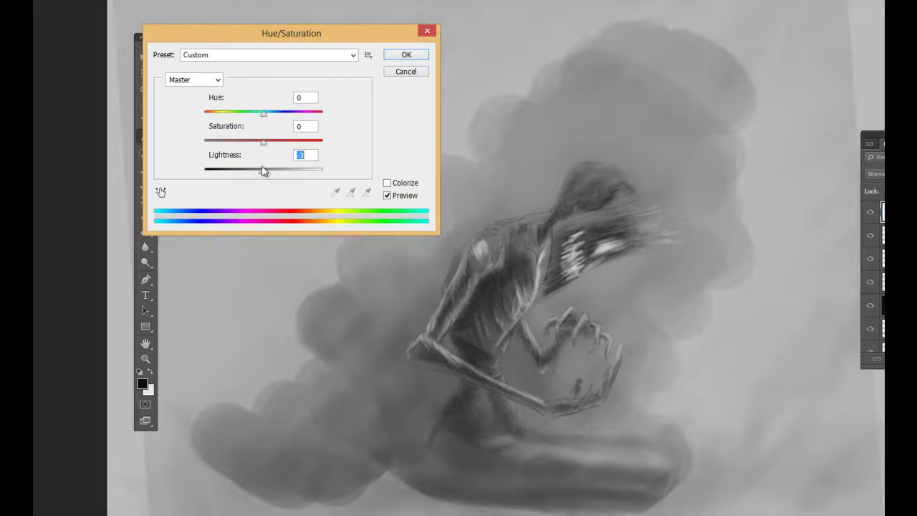
drag(262, 169, 198, 160)
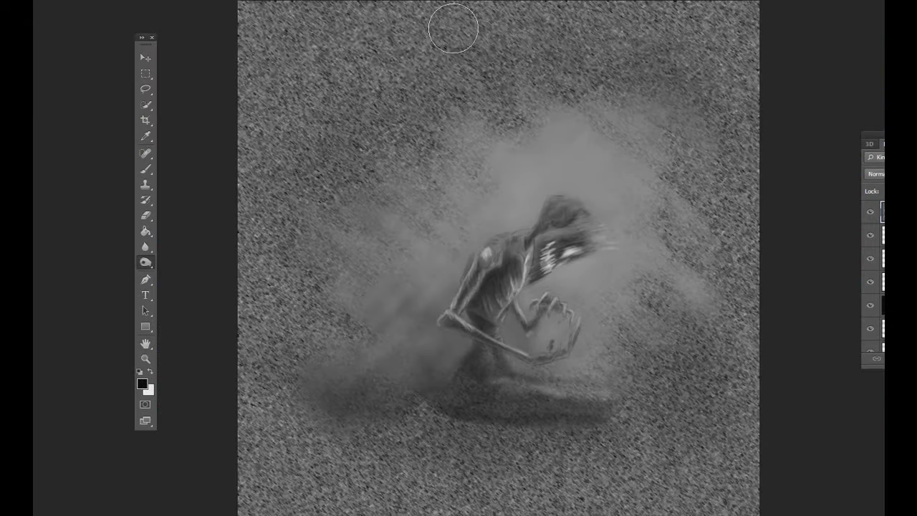
- Burn darker patches into the noise texture above the creature and in the lower area beside its legs
mouse_move(454, 28)
mouse_down()
mouse_move(706, 86)
mouse_move(303, 143)
mouse_move(621, 420)
mouse_up()
mouse_move(545, 458)
mouse_down()
mouse_move(673, 420)
mouse_move(716, 487)
mouse_up()
- Erase the black fill layer between the hands and, with a larger eraser, around the head to create a soft glow
key(e)
key(alt+e)
key(Escape)
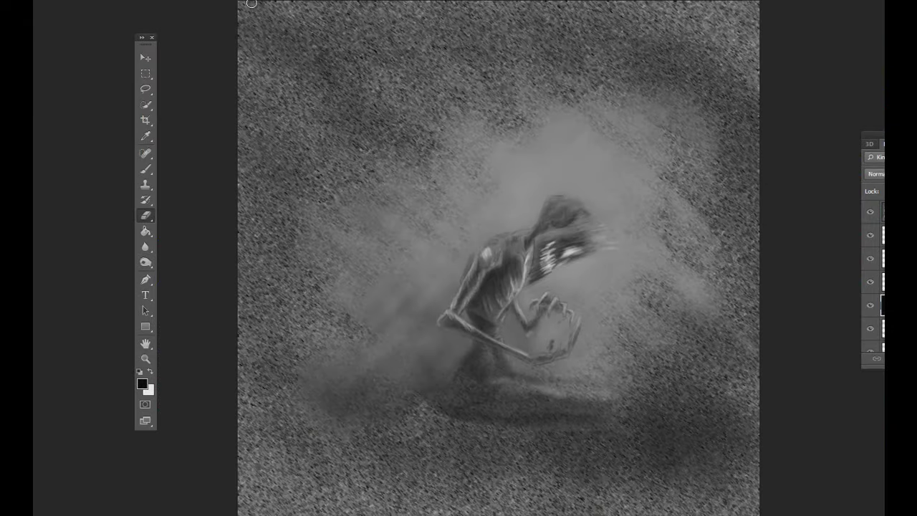
click(486, 257)
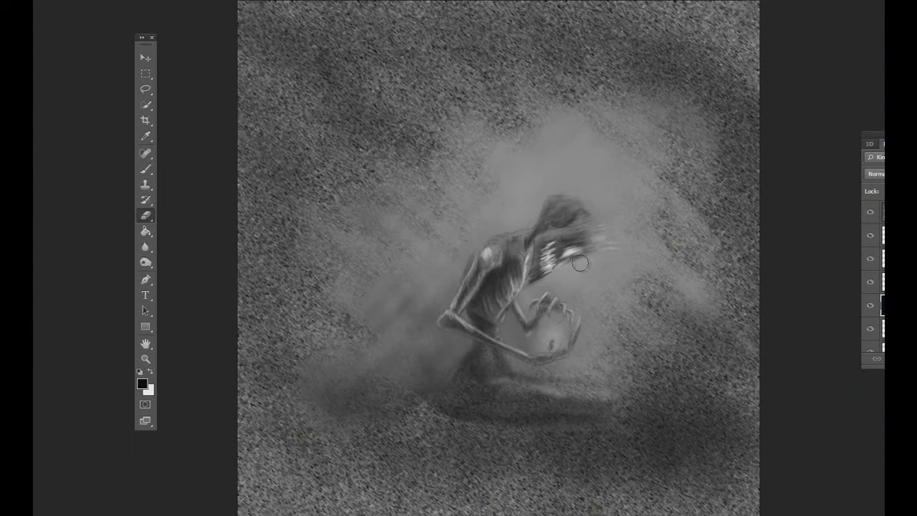
key(bracketright)
key(bracketright)
key(bracketright)
key(bracketright)
key(bracketright)
mouse_move(462, 214)
mouse_down()
mouse_move(686, 241)
mouse_move(587, 229)
mouse_move(608, 210)
mouse_move(600, 202)
mouse_move(498, 241)
mouse_up()
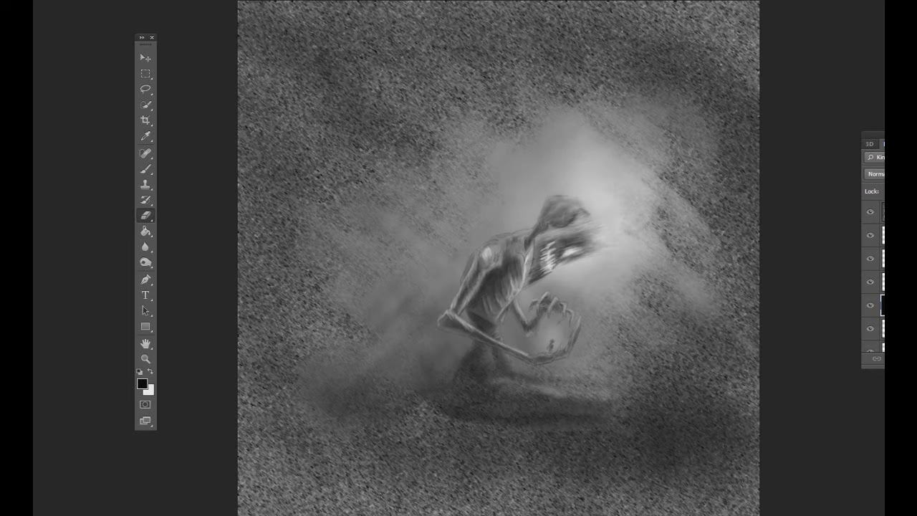
- Burn the grainy background texture around the glow to strengthen the dark edges of the picture
key(o)
mouse_move(565, 68)
mouse_down()
mouse_move(681, 174)
mouse_move(687, 387)
mouse_move(299, 240)
mouse_move(635, 488)
mouse_move(454, 153)
mouse_move(549, 131)
mouse_up()
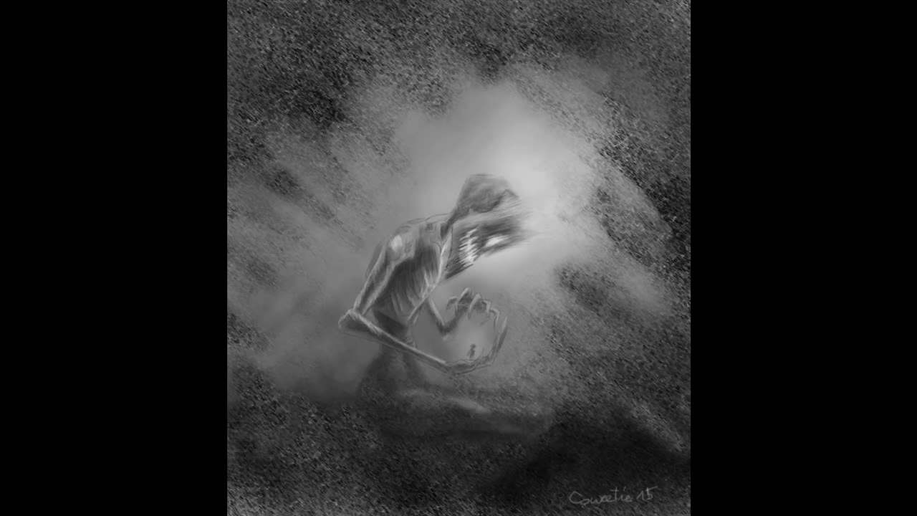